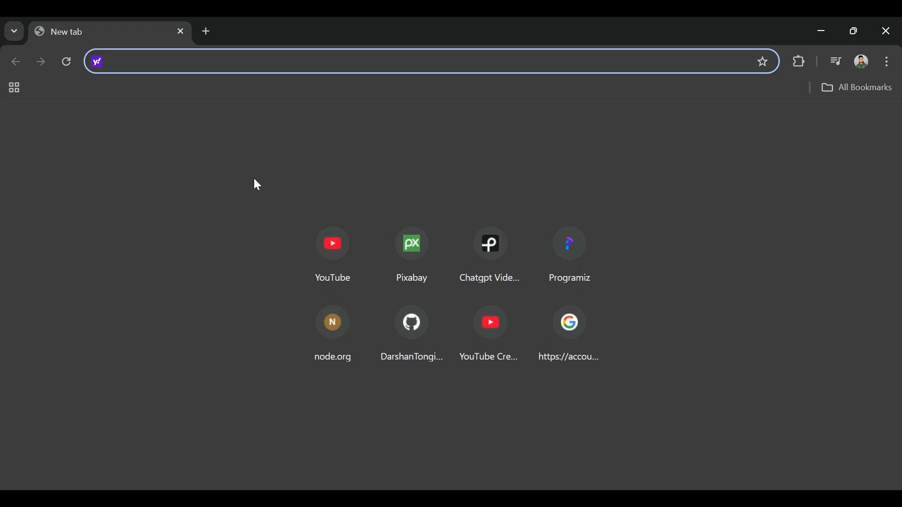
Search the web for "node js downloads" and open the Download Node.js page on nodejs.org.
type("node ")
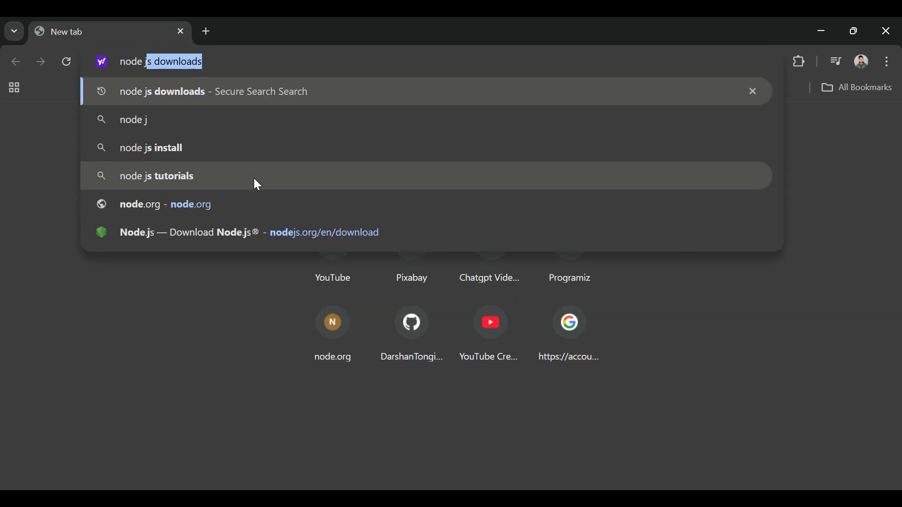
type("js d")
key("Right")
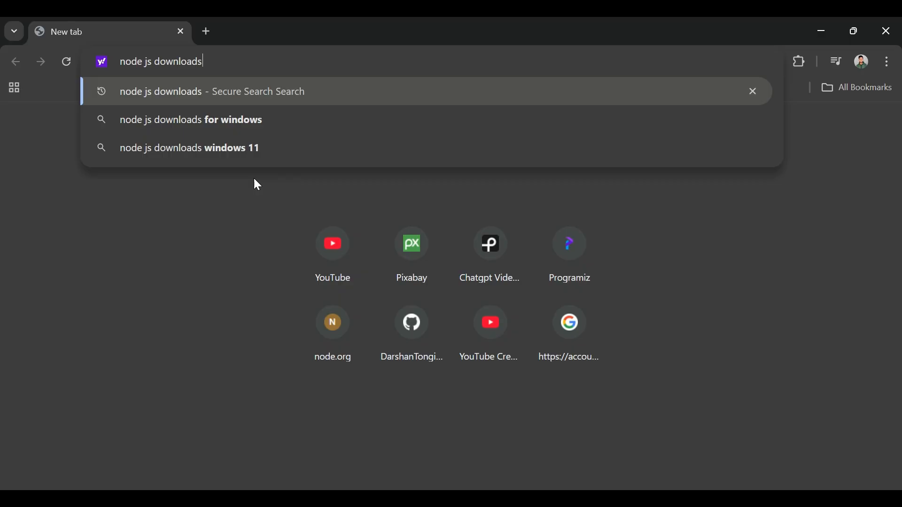
key("Return")
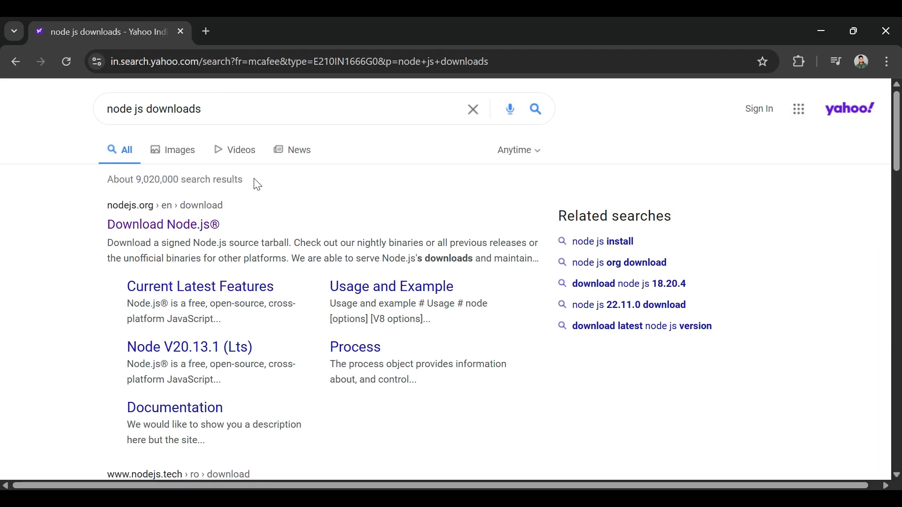
left_click(165, 228)
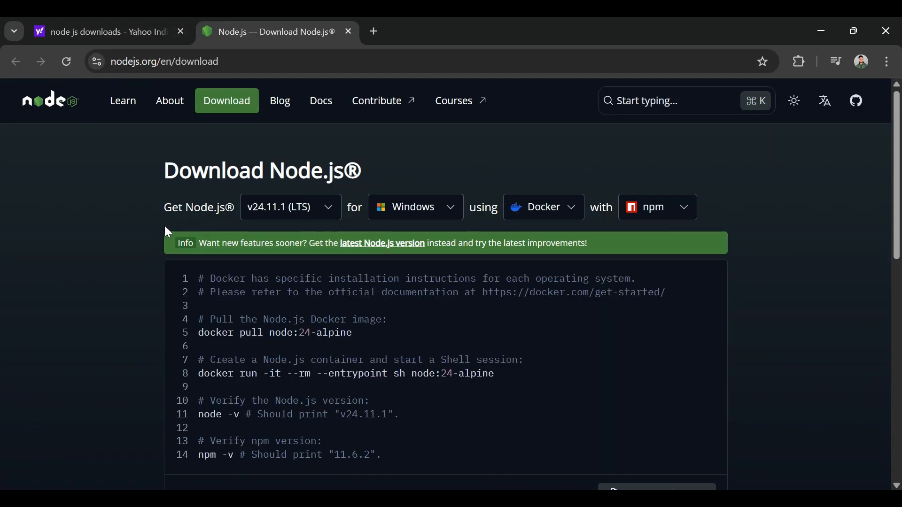
Download the prebuilt Node.js Windows Installer (.msi) for the x64 architecture.
scroll(320, 306, "down", 6)
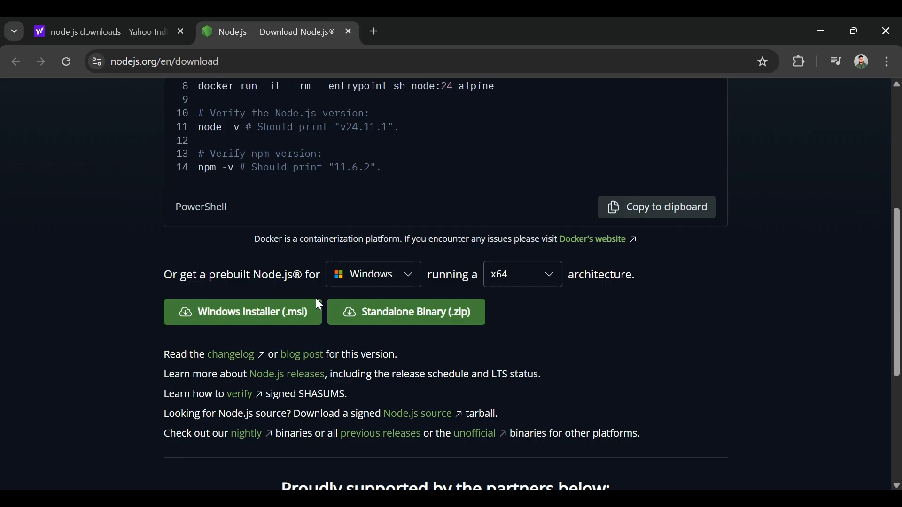
scroll(271, 387, "down", 1)
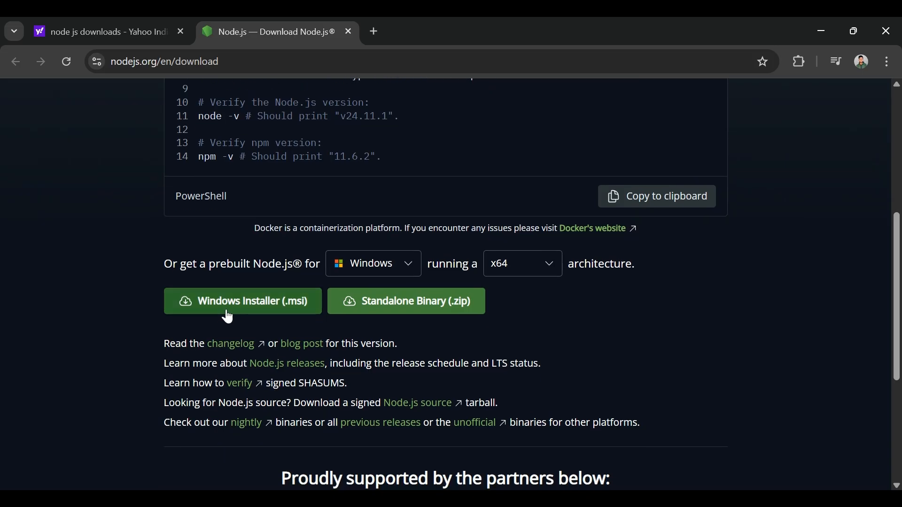
left_click(405, 266)
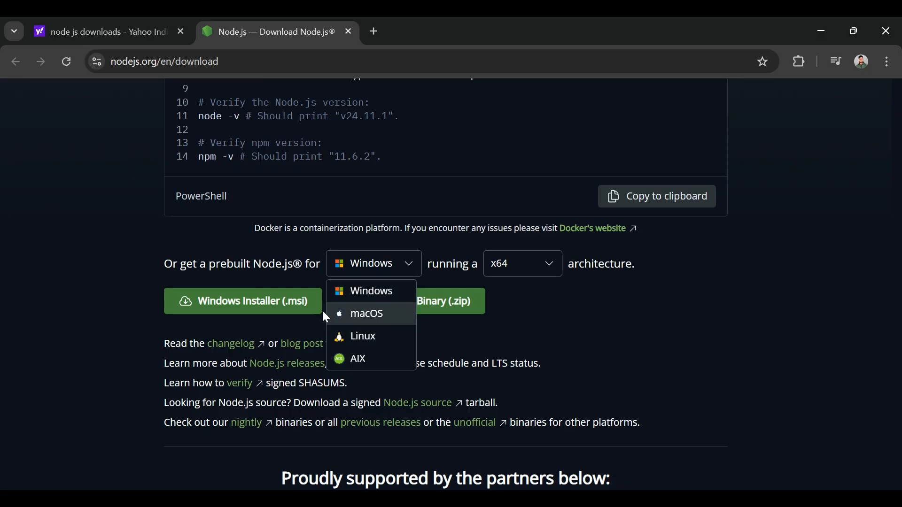
left_click(131, 278)
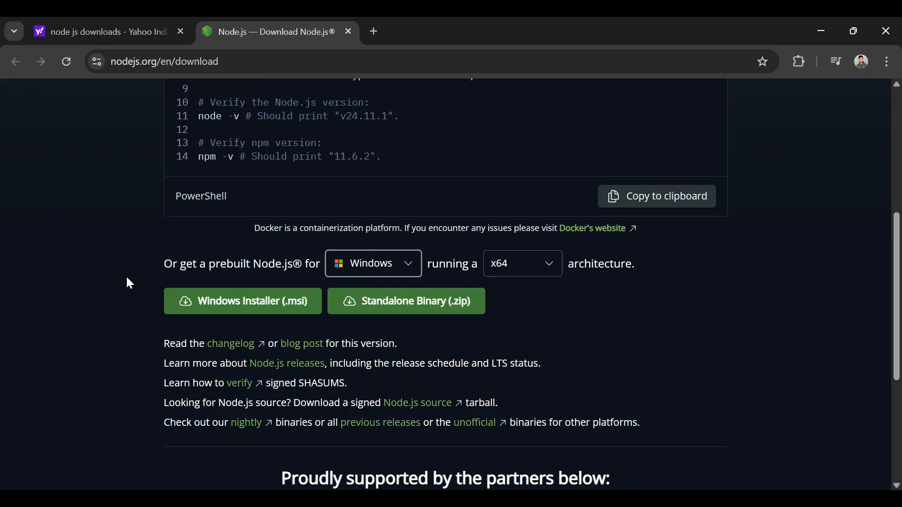
left_click(242, 303)
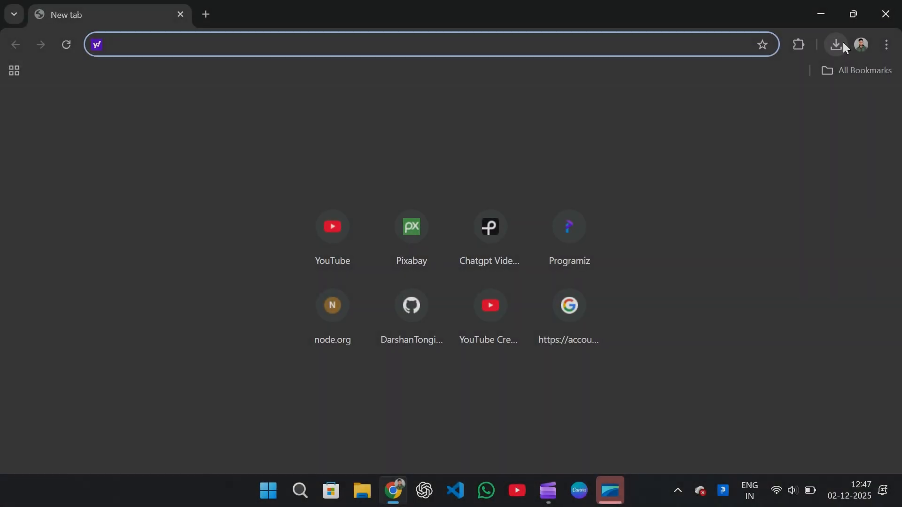
Launch the downloaded node-v24.11.1-x64.msi installer and proceed past the setup wizard's welcome page.
left_click(843, 42)
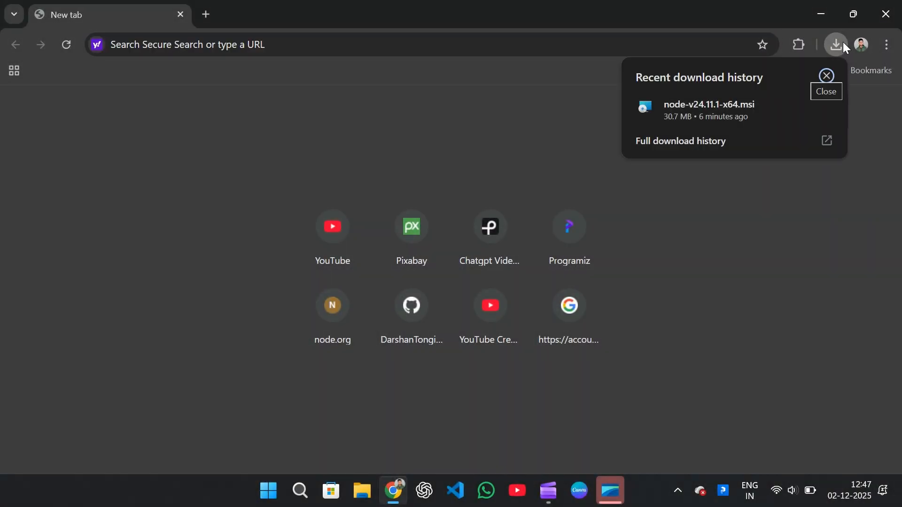
left_click(736, 118)
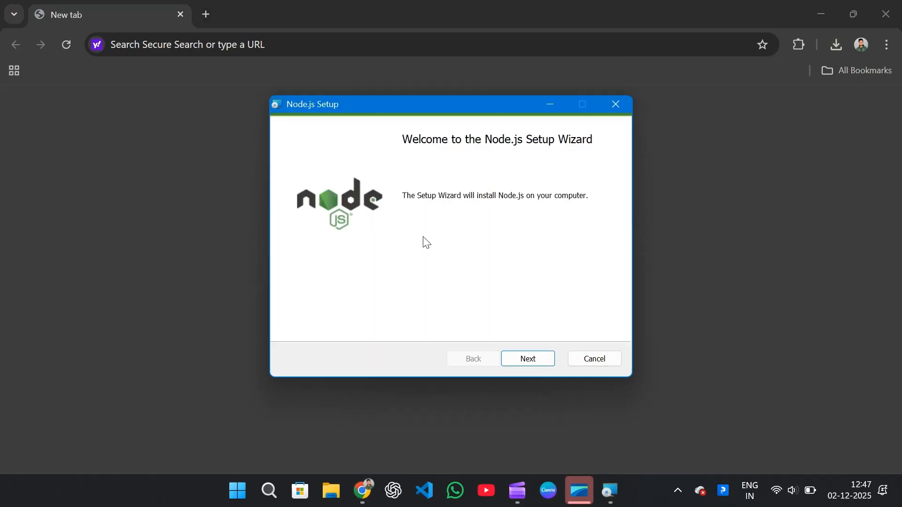
left_click(524, 361)
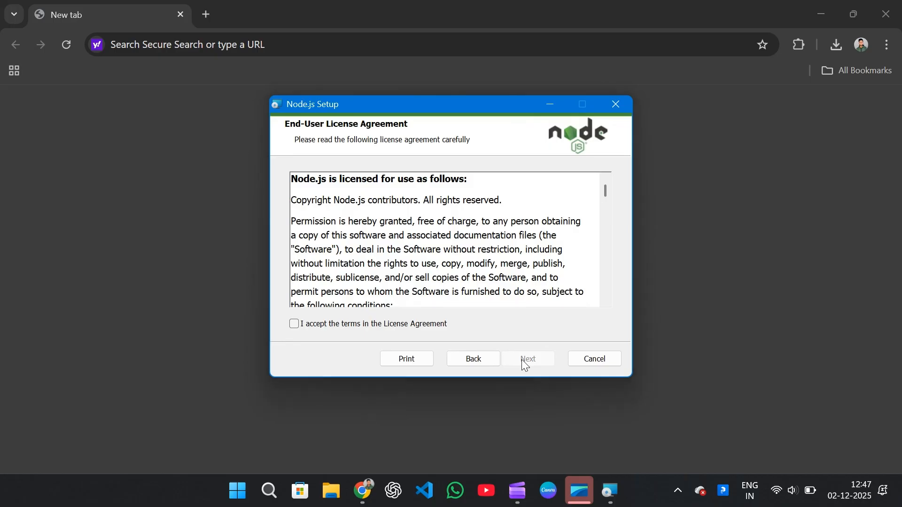
Accept the Node.js license agreement and continue with the default setup options to the Tools for Native Modules page.
left_click(294, 324)
scroll(402, 258, "down", 5)
scroll(402, 258, "up", 3)
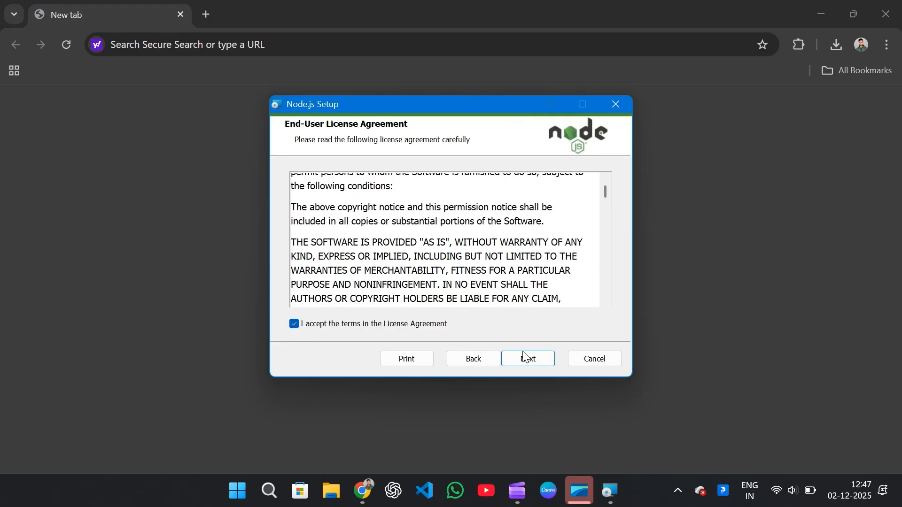
left_click(535, 363)
left_click(535, 362)
left_click(534, 362)
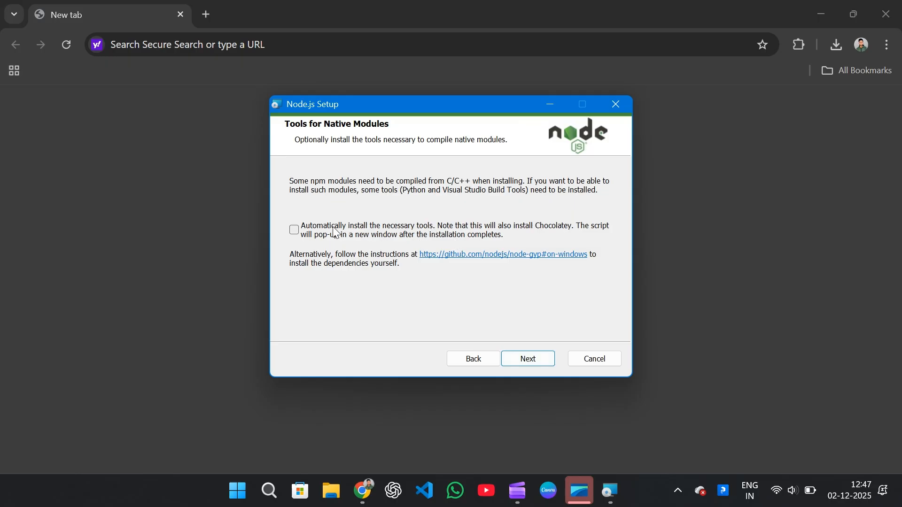
Enable automatic installation of the necessary native module tools and install Node.js.
left_click(294, 230)
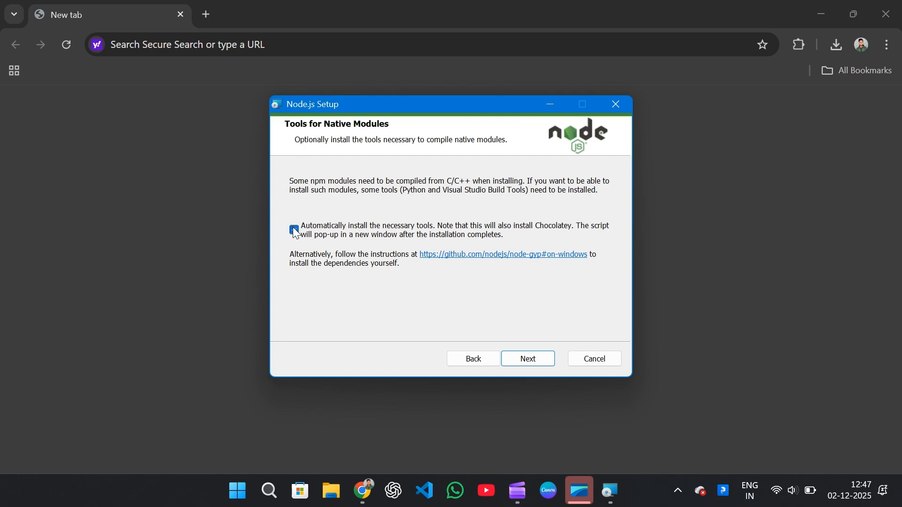
left_click(534, 361)
left_click(535, 361)
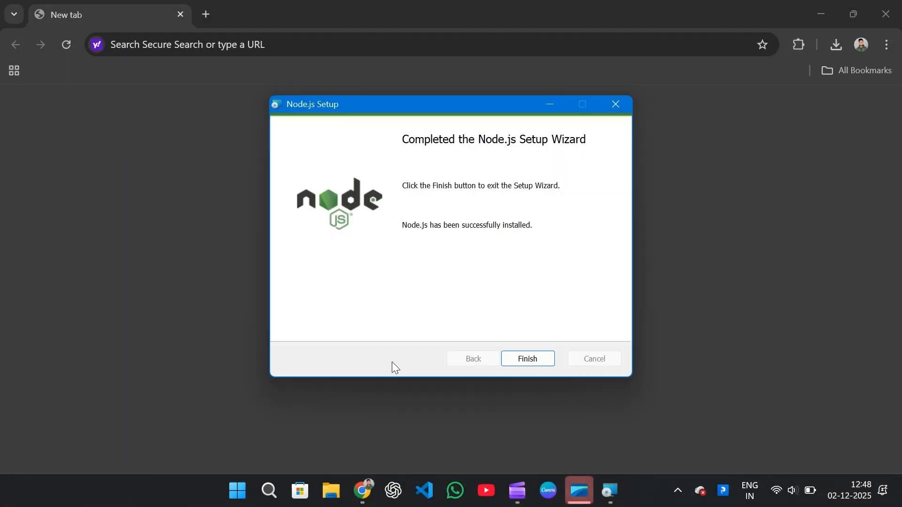
Finish the Node.js setup wizard, then close the additional tools installation script after its first page.
key("Return")
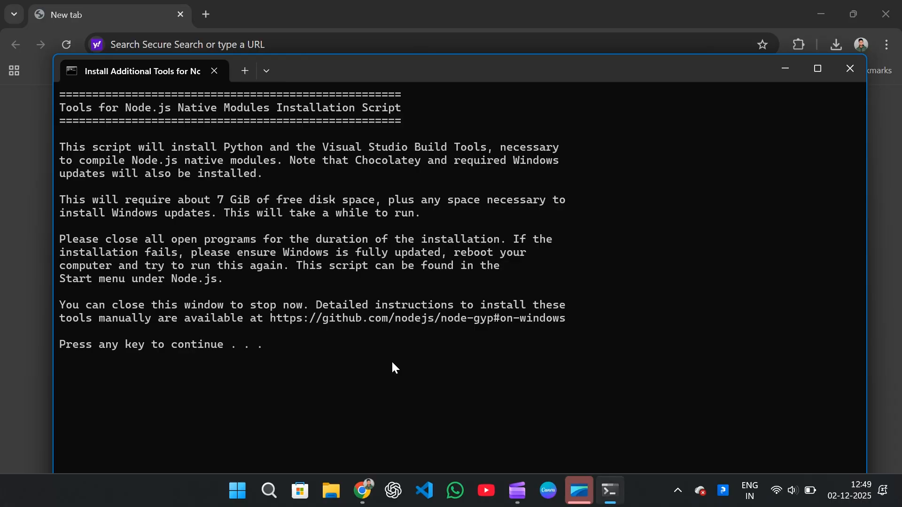
key("Return")
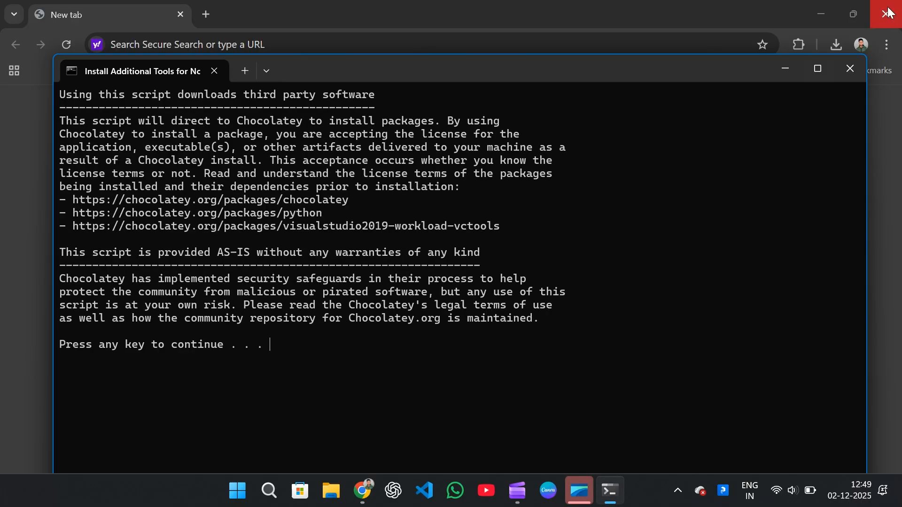
left_click(852, 67)
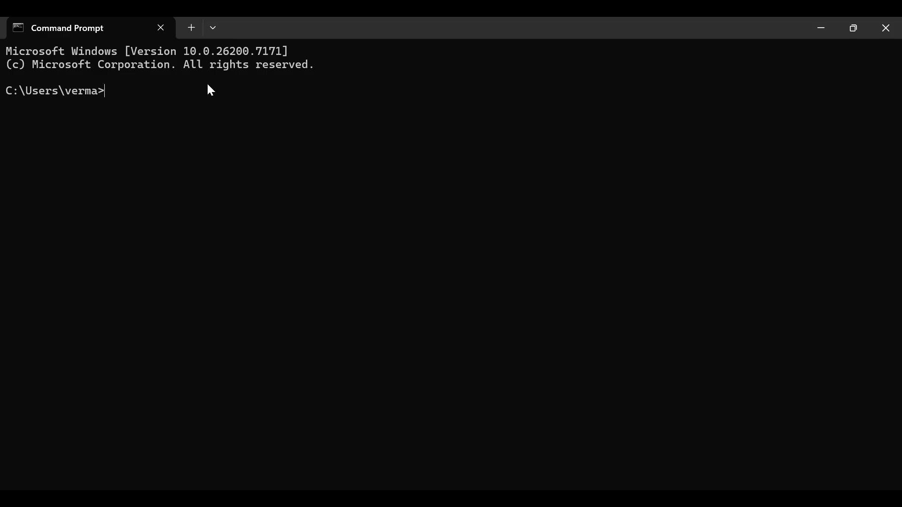
Install n8n globally from Command Prompt with "npm install n8n -g".
type("npm inst")
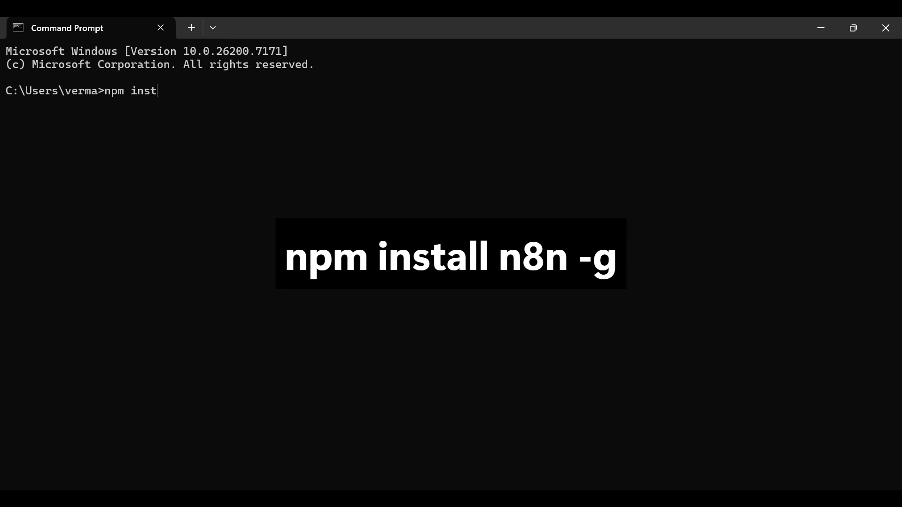
type("all n8n -g")
key("Return")
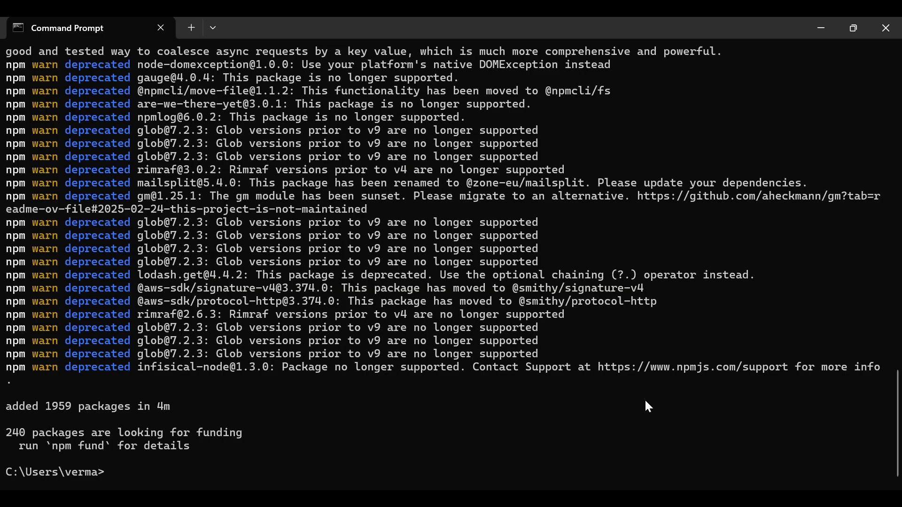
Launch n8n from the command line with "start n8n".
type("start")
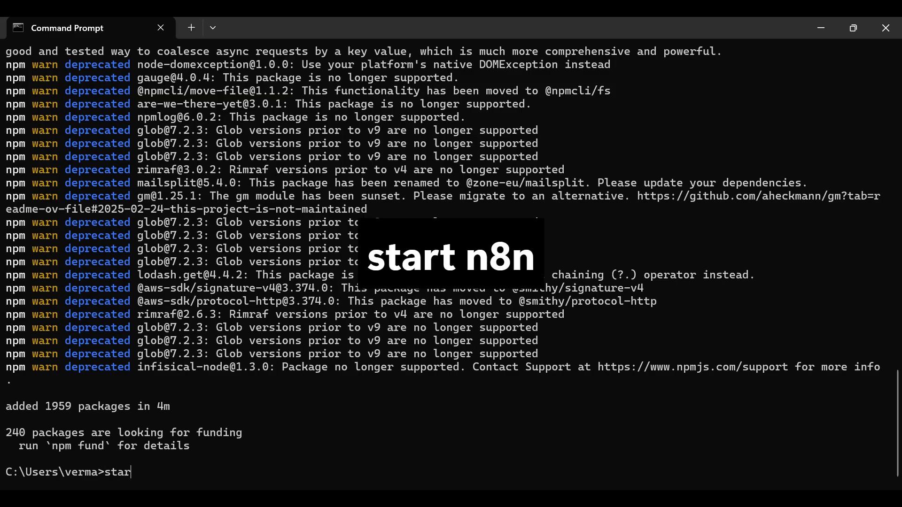
type(" n8n")
key("Return")
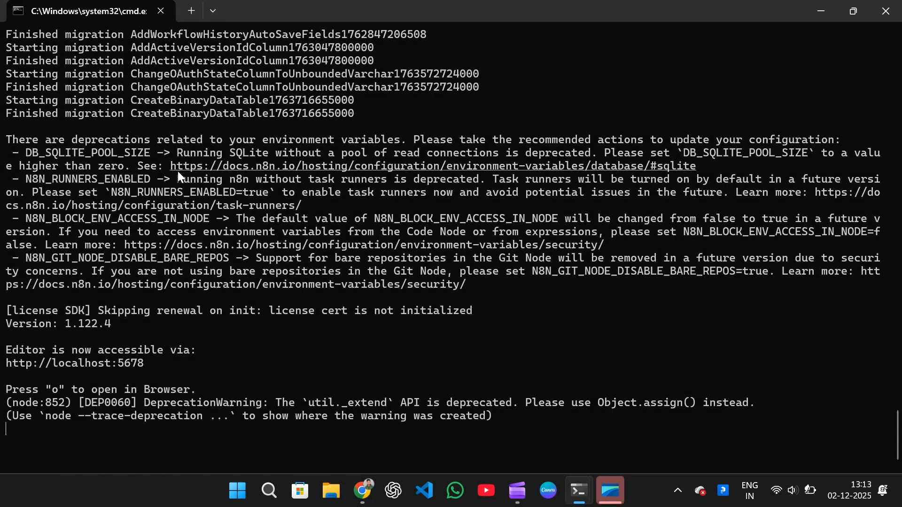
scroll(178, 171, "up", 15)
scroll(178, 171, "down", 15)
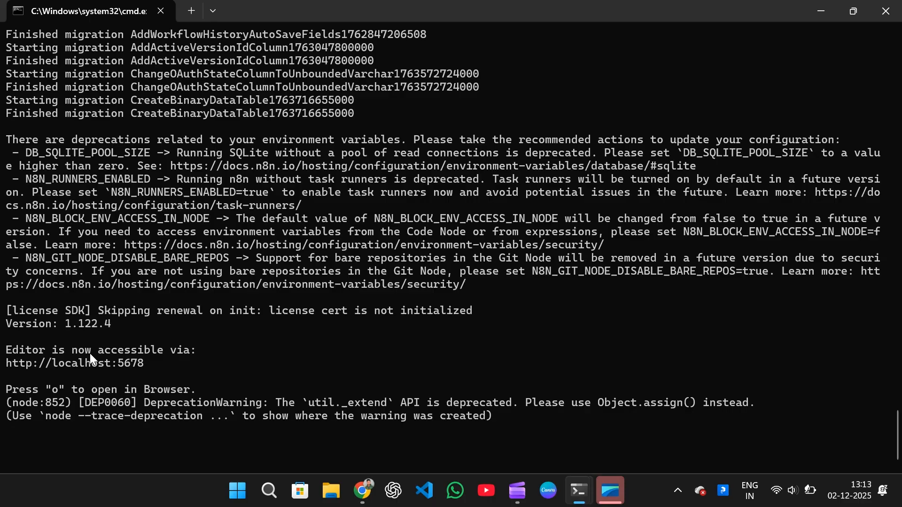
left_click_drag(151, 368, 1, 367)
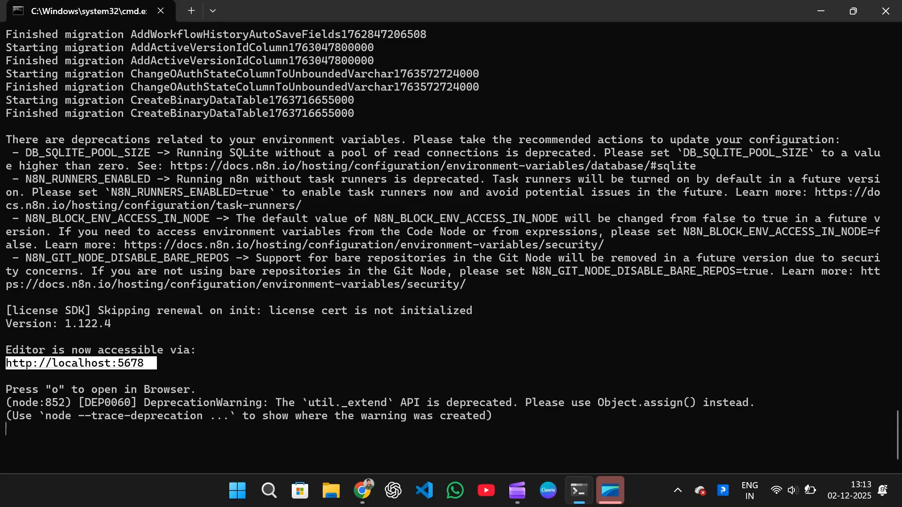
key("ctrl+c")
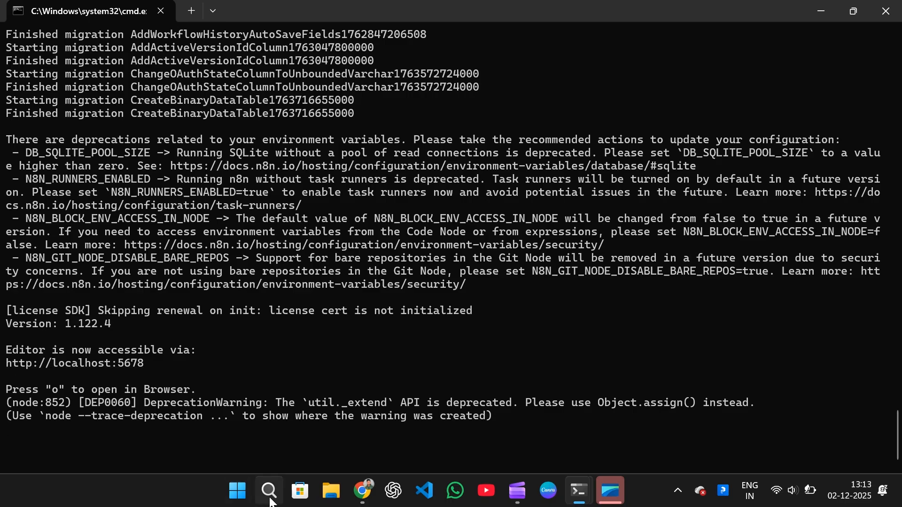
left_click(368, 497)
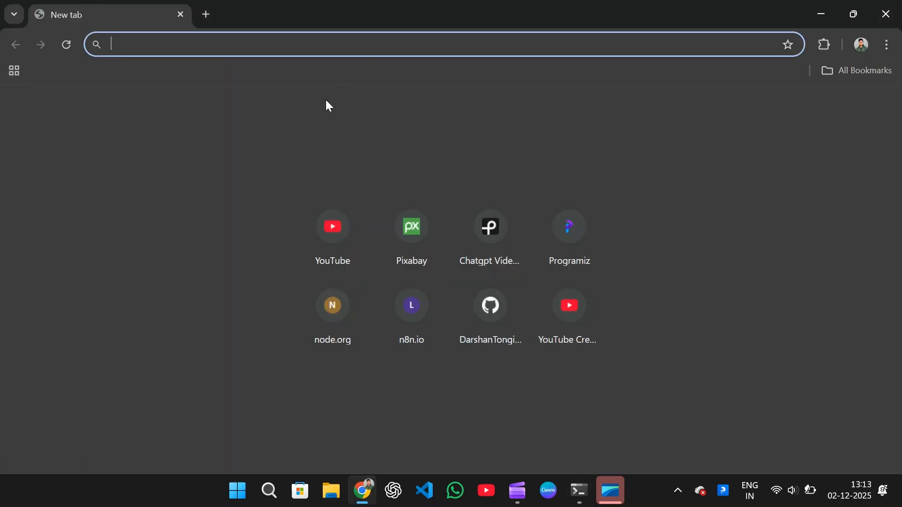
key("ctrl+v")
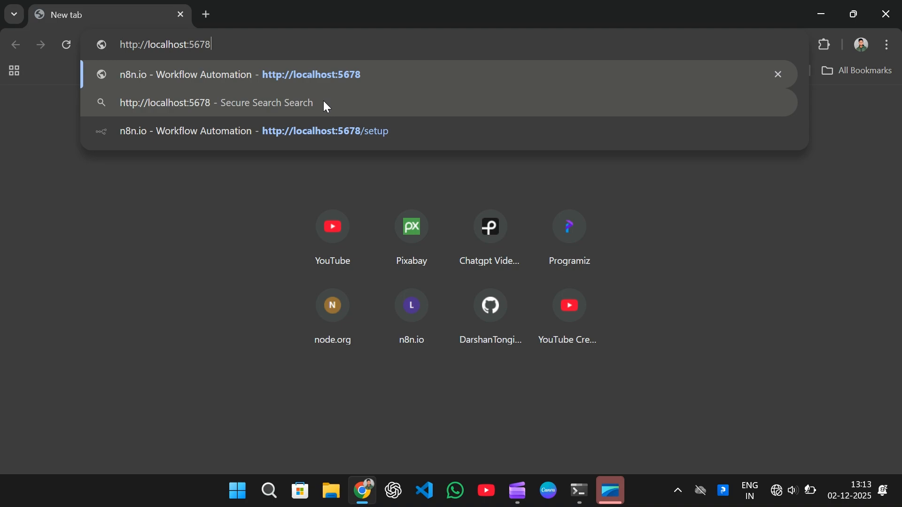
key("Return")
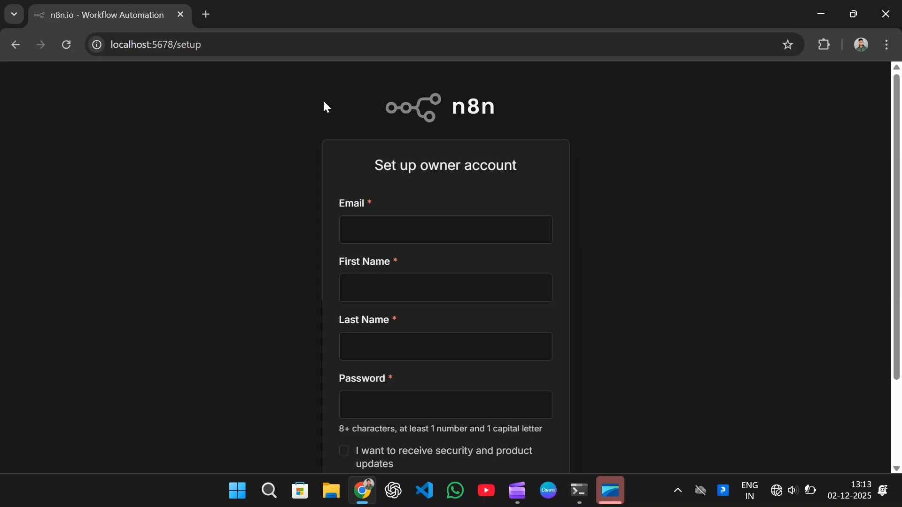
Look over the fields of the n8n owner account setup form.
scroll(439, 317, "down", 3)
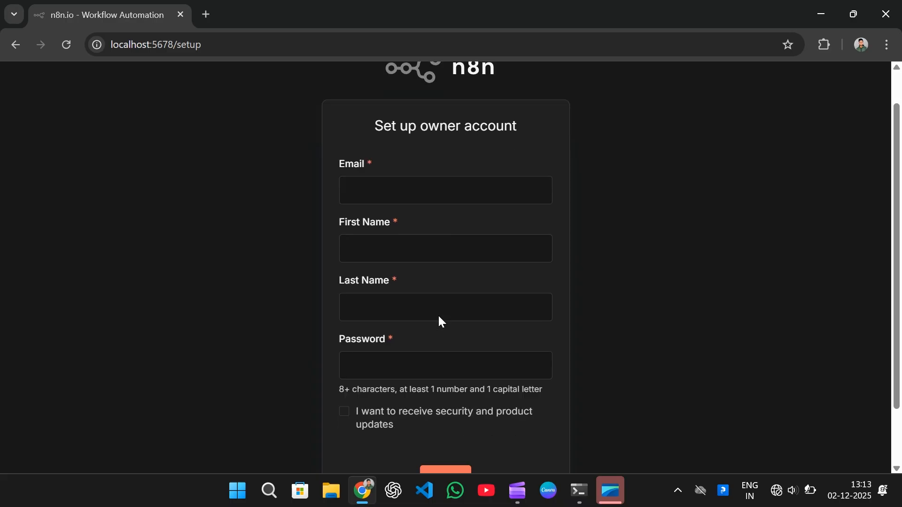
scroll(439, 316, "up", 3)
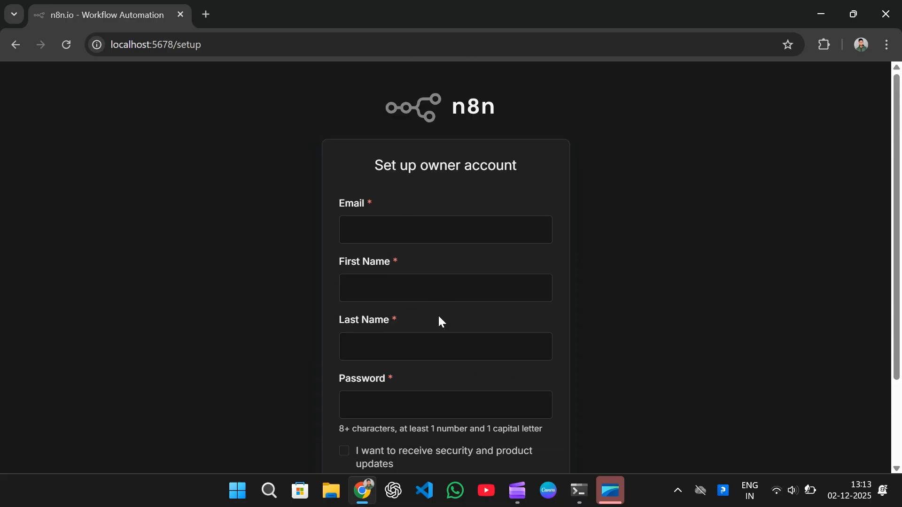
scroll(441, 320, "down", 3)
scroll(441, 319, "up", 3)
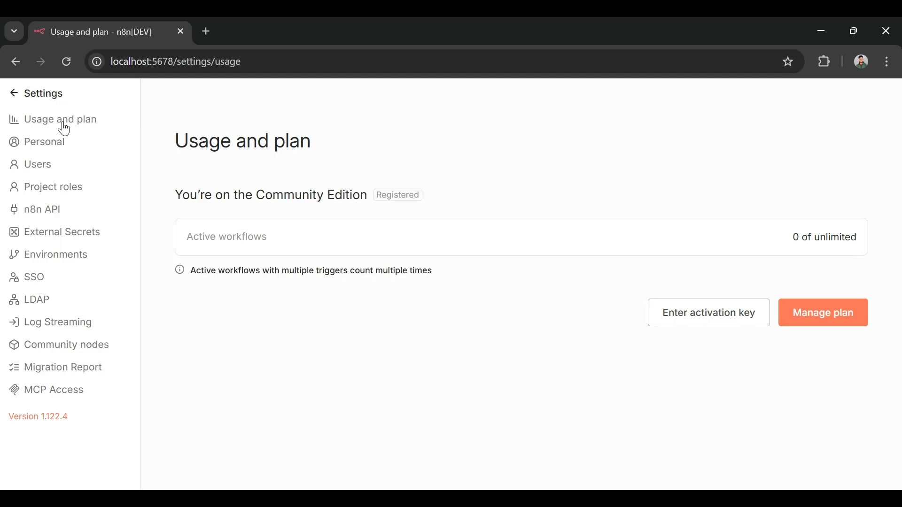
View the Project roles, n8n API and Community nodes pages in the n8n settings.
left_click(65, 196)
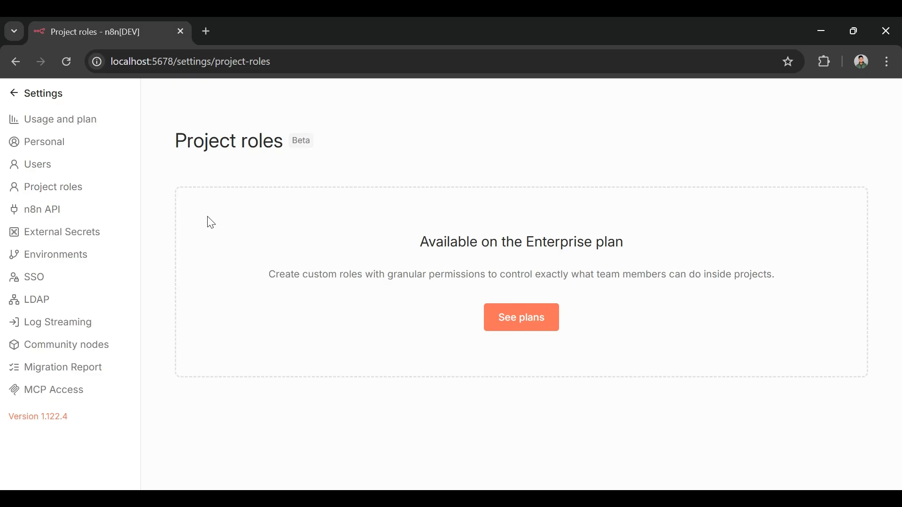
left_click(75, 221)
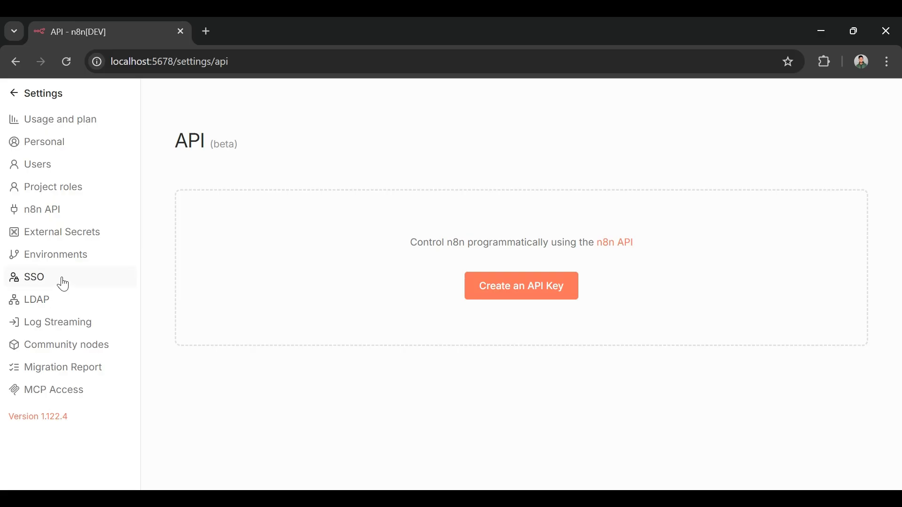
left_click(52, 350)
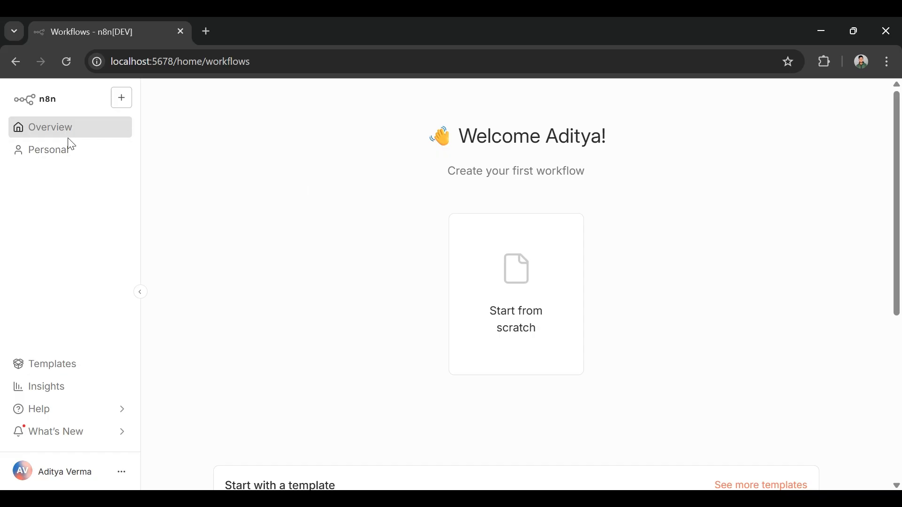
Look over the Personal project's workflows page, including its workflow starting options and suggested templates.
left_click(82, 154)
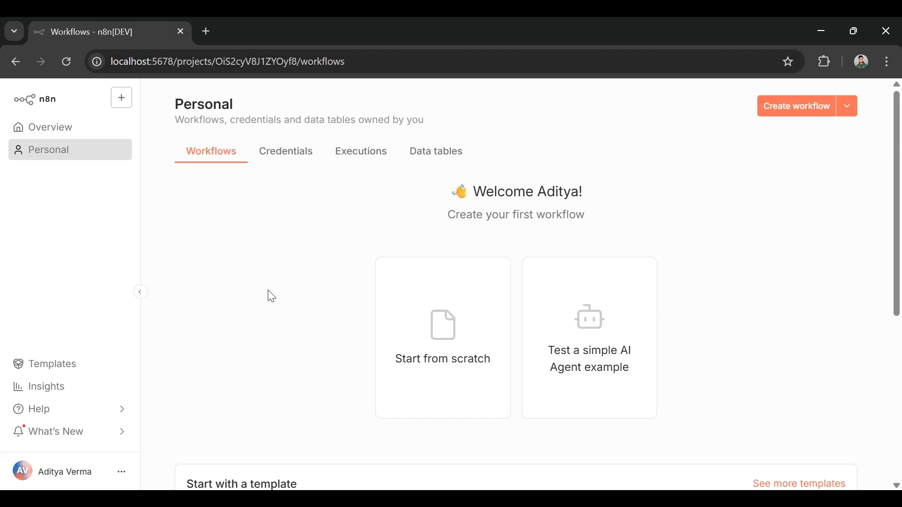
scroll(271, 296, "down", 1)
scroll(269, 296, "up", 1)
scroll(269, 296, "down", 1)
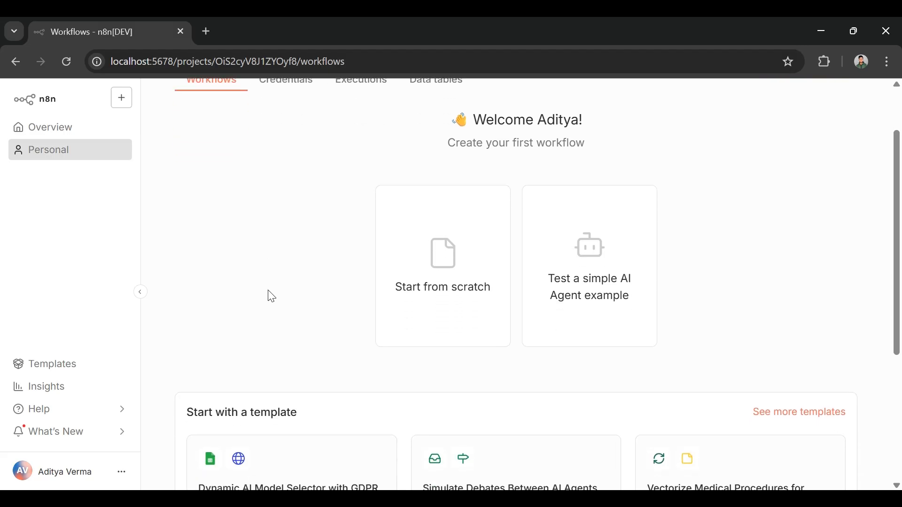
scroll(467, 302, "down", 1)
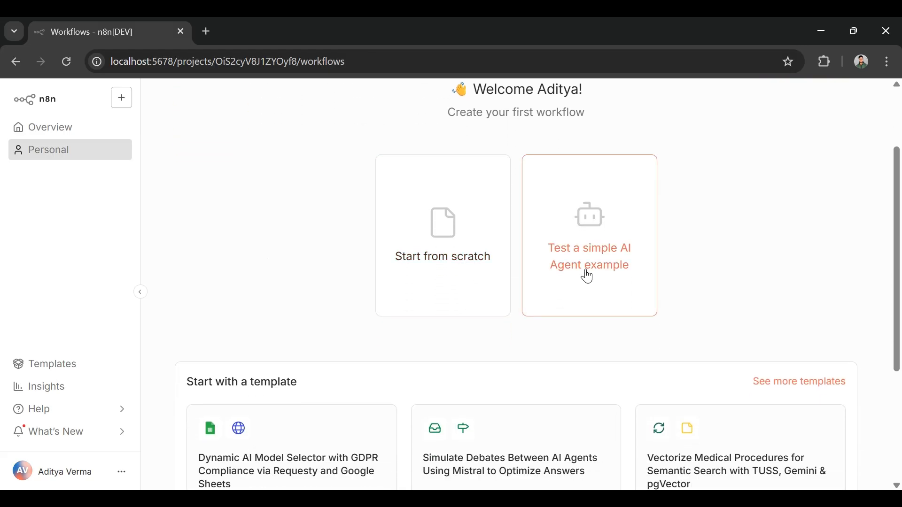
scroll(287, 228, "down", 5)
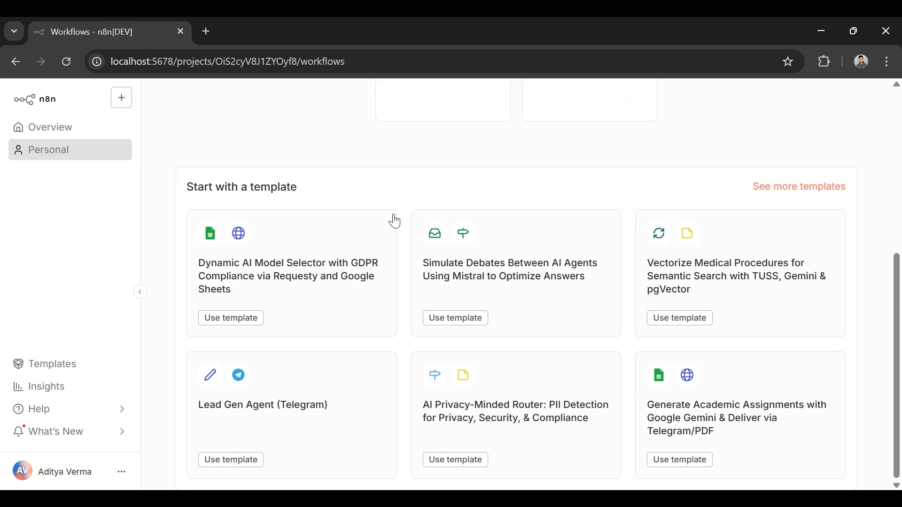
scroll(393, 222, "up", 7)
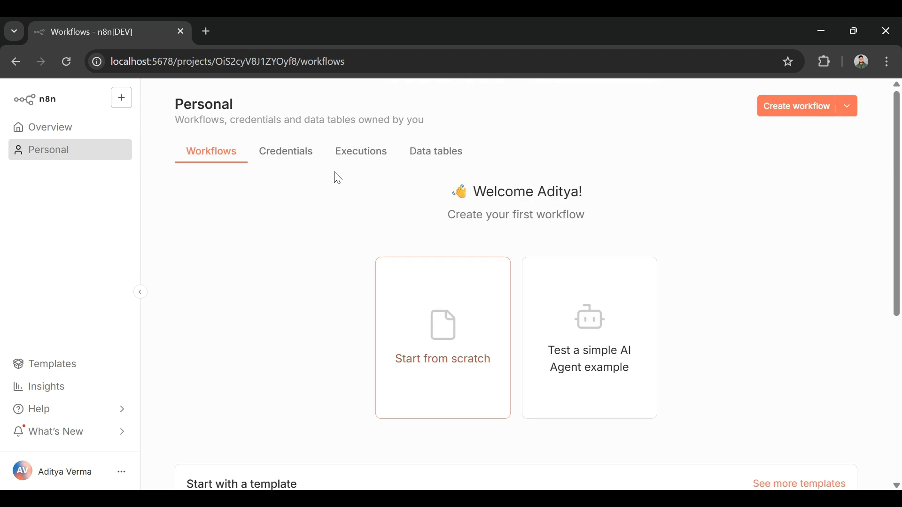
View the Personal project's executions list and the featured templates, and close the templates overview.
left_click(360, 160)
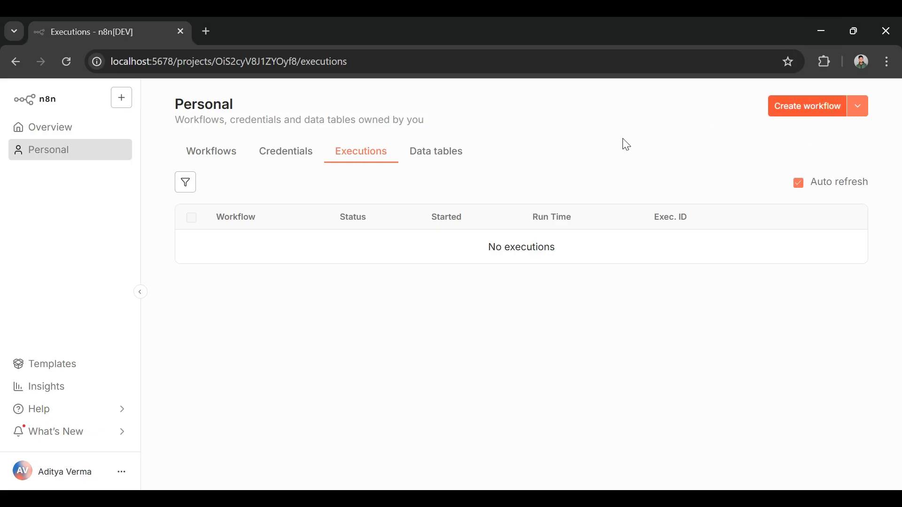
left_click(65, 376)
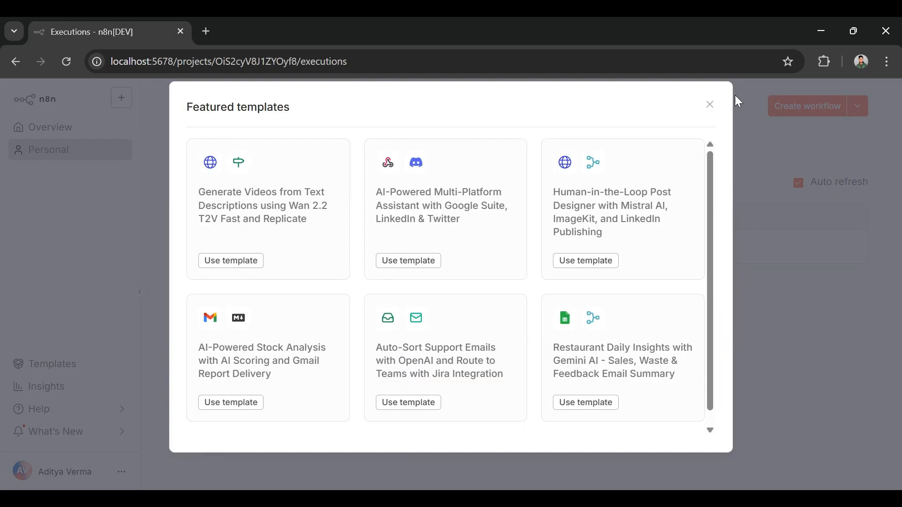
left_click(707, 108)
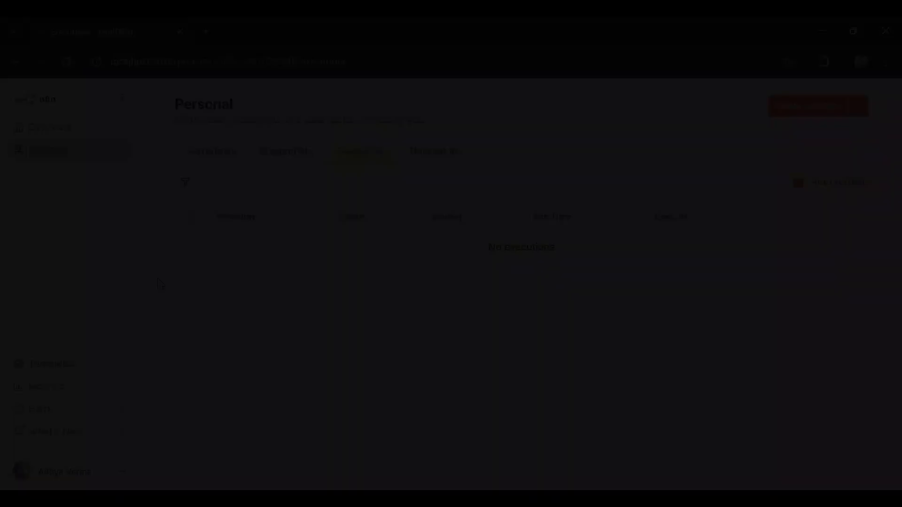